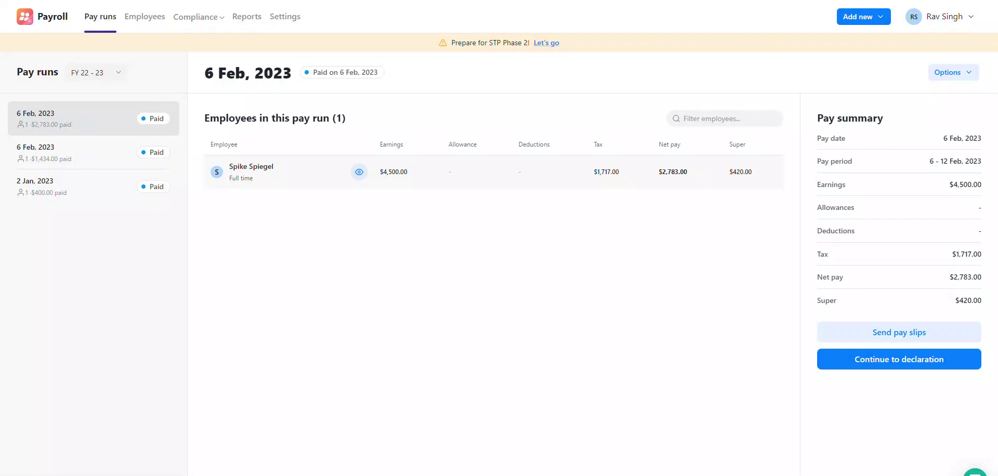
Start a new APRA-regulated fund from Settings > Superannuation funds.
left_click(285, 21)
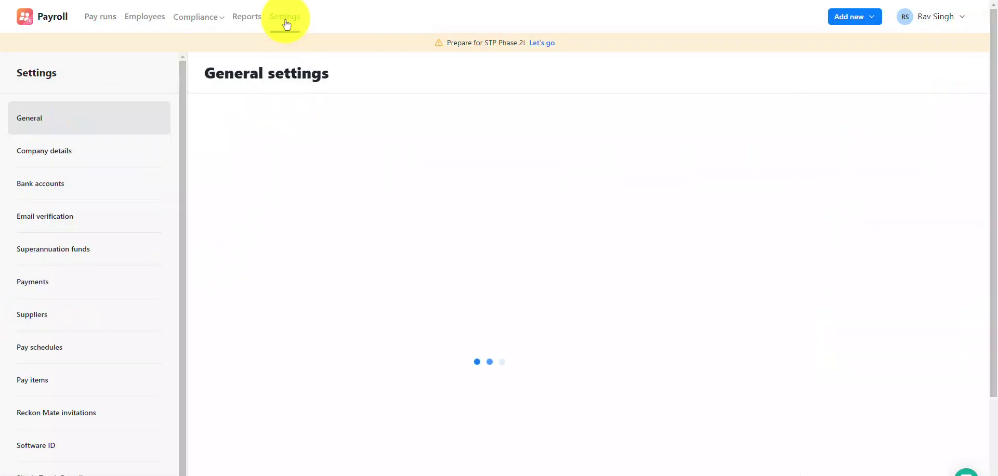
left_click(102, 256)
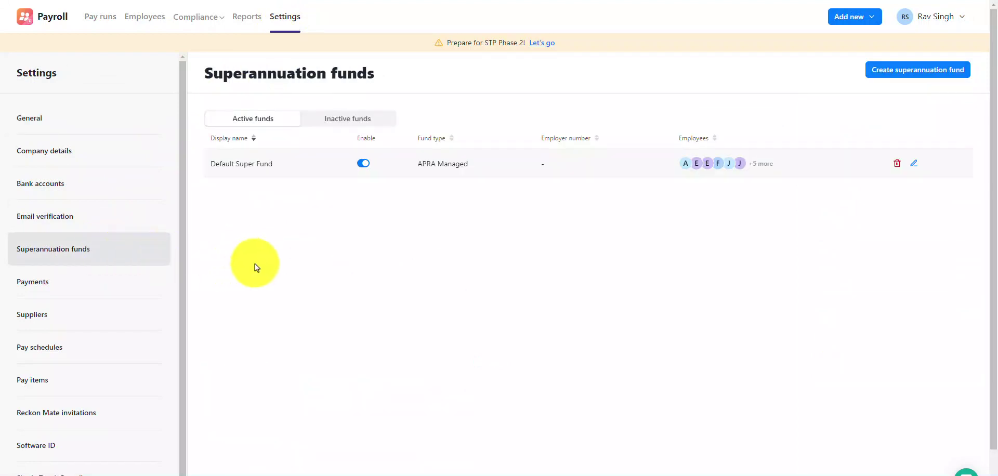
left_click(914, 78)
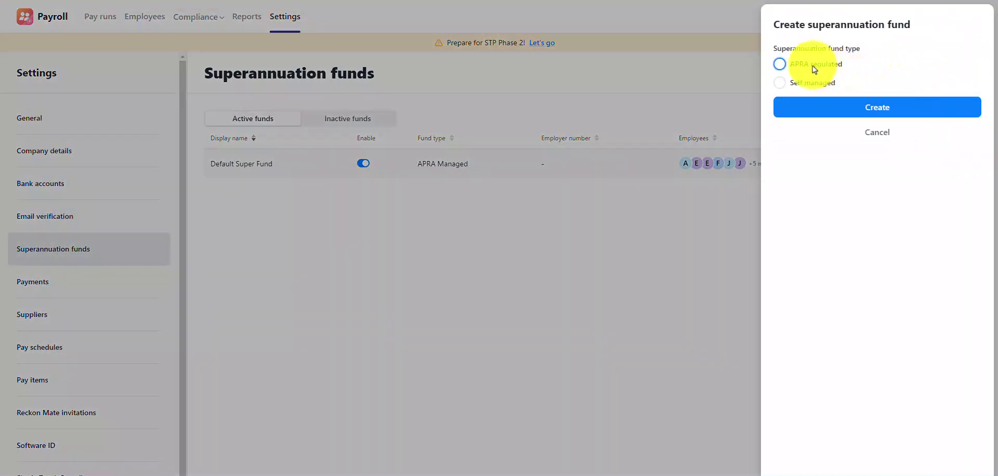
left_click(804, 64)
Name the fund 'Rest Super', link it to Retail Employees Superannuation Trust, and create it.
left_click(828, 134)
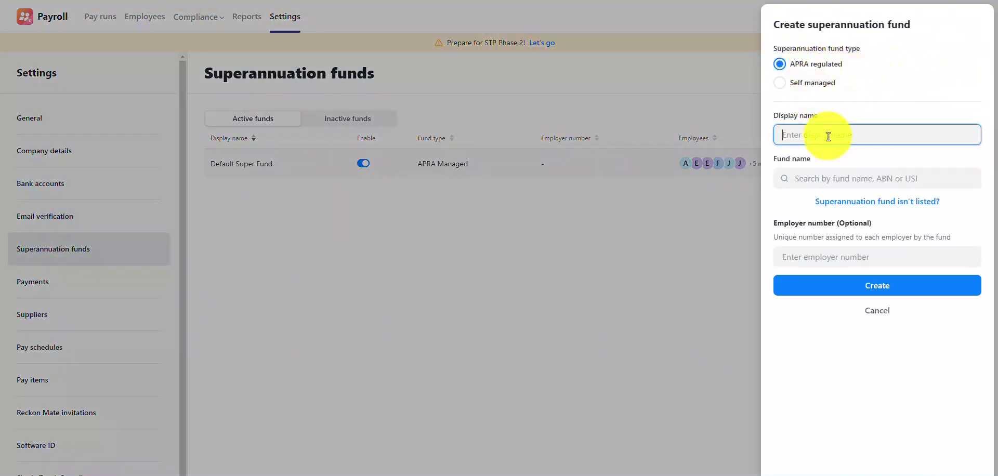
type("Rest S")
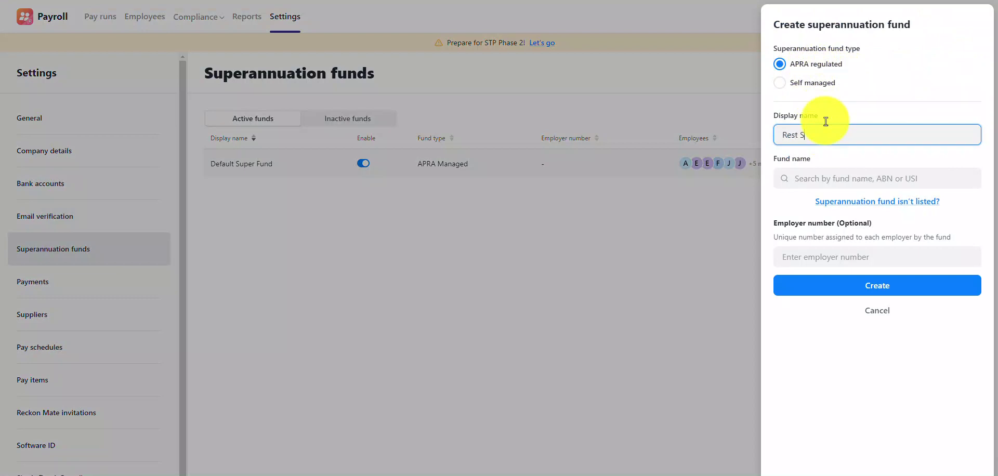
type("uper")
left_click(804, 178)
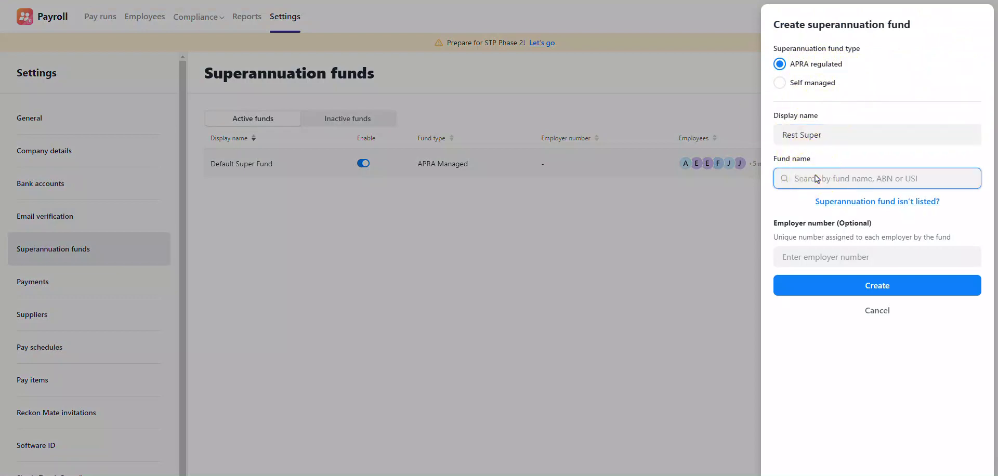
type("Rest")
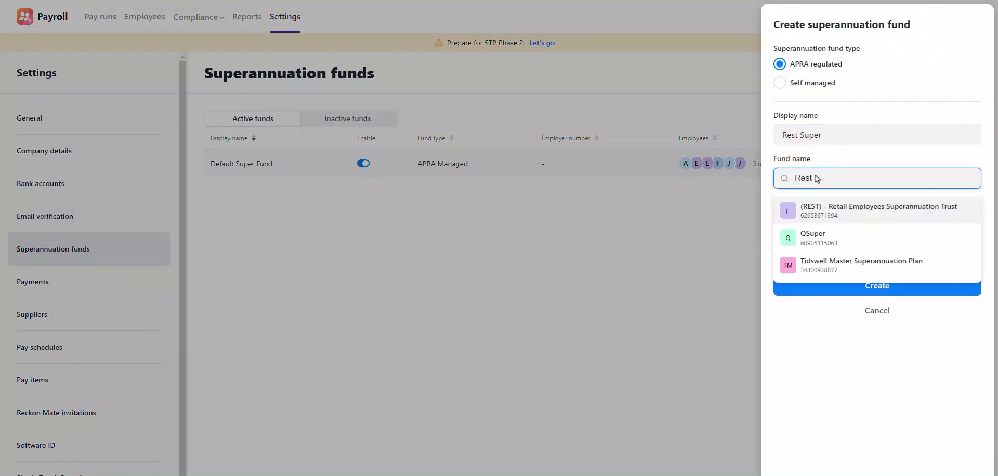
left_click(867, 210)
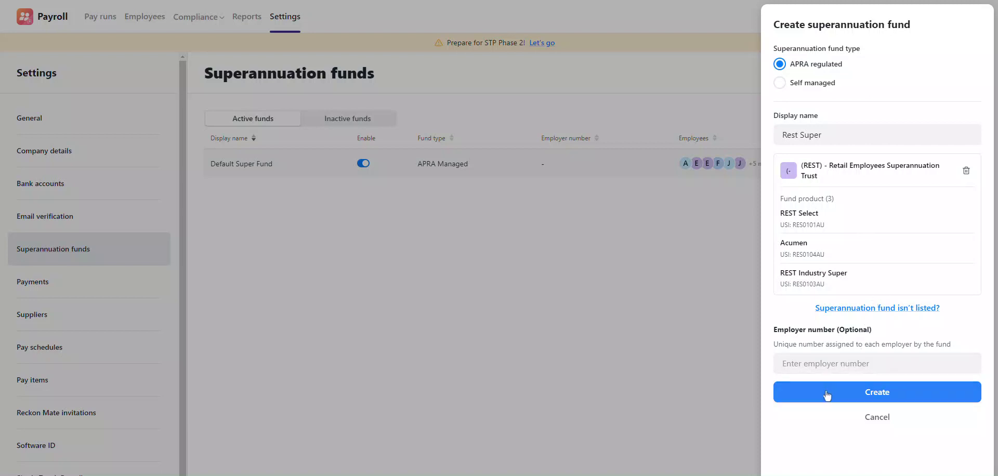
left_click(826, 395)
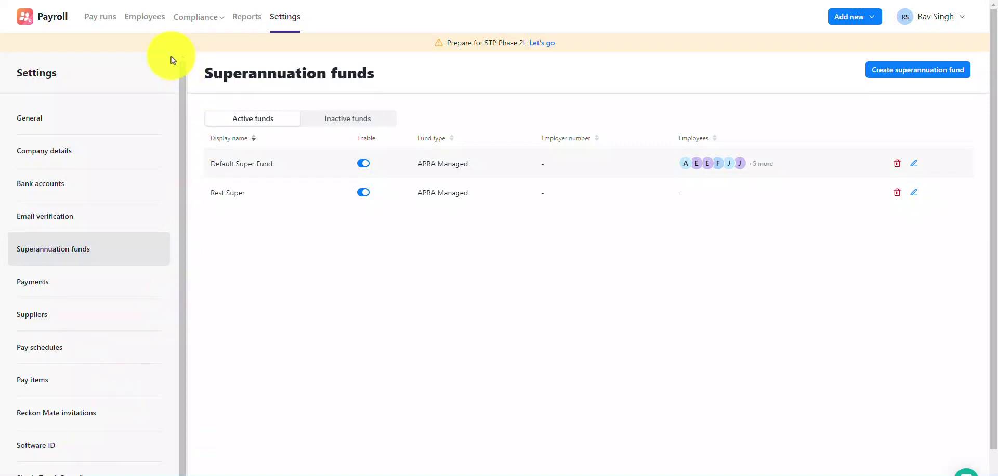
Open the employee's superannuation details, which show only Default Super Fund, from the Employees list.
left_click(148, 22)
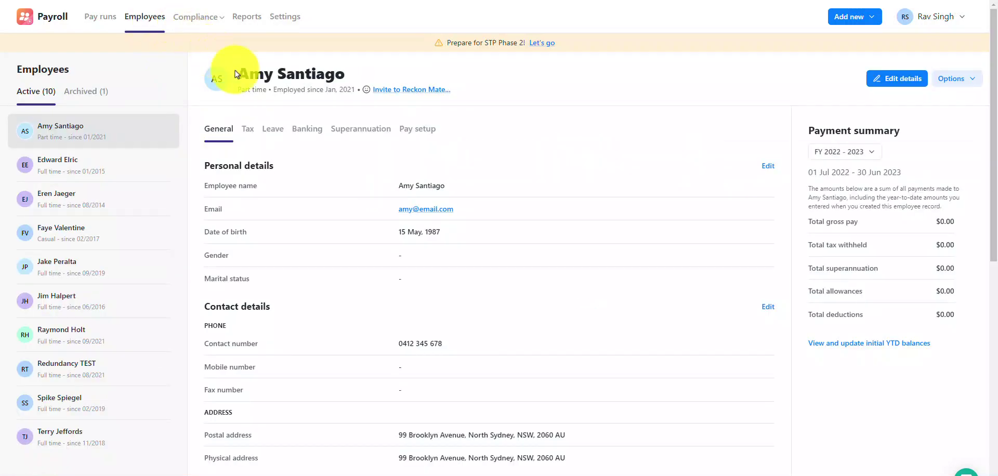
left_click(368, 135)
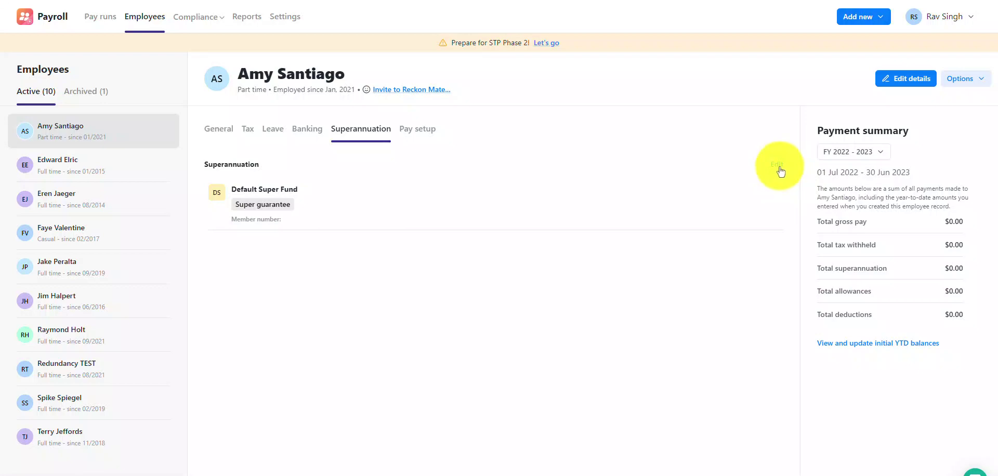
Add the REST fund with the REST Industry Super product and the employee's member number.
left_click(778, 166)
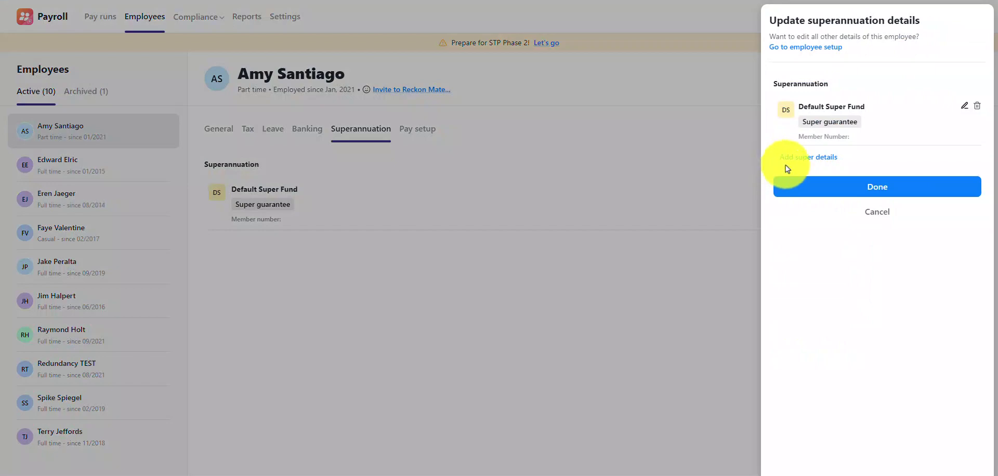
left_click(798, 159)
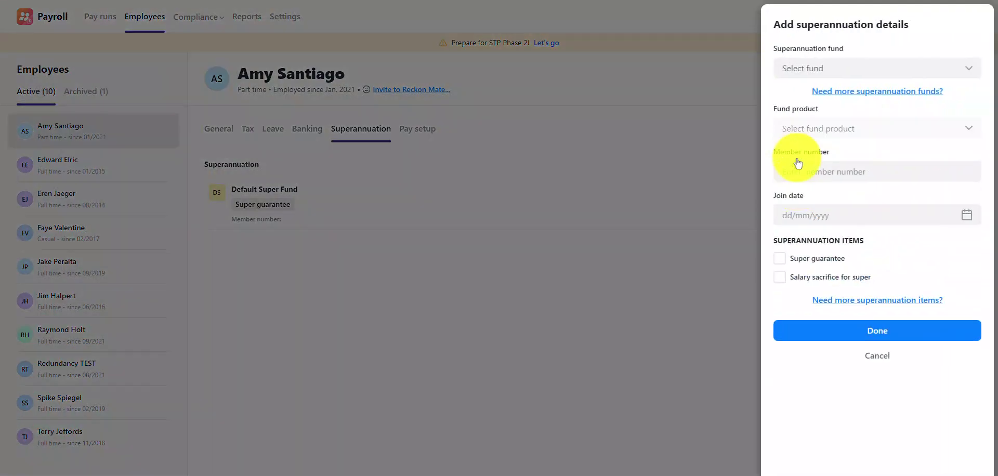
left_click(842, 71)
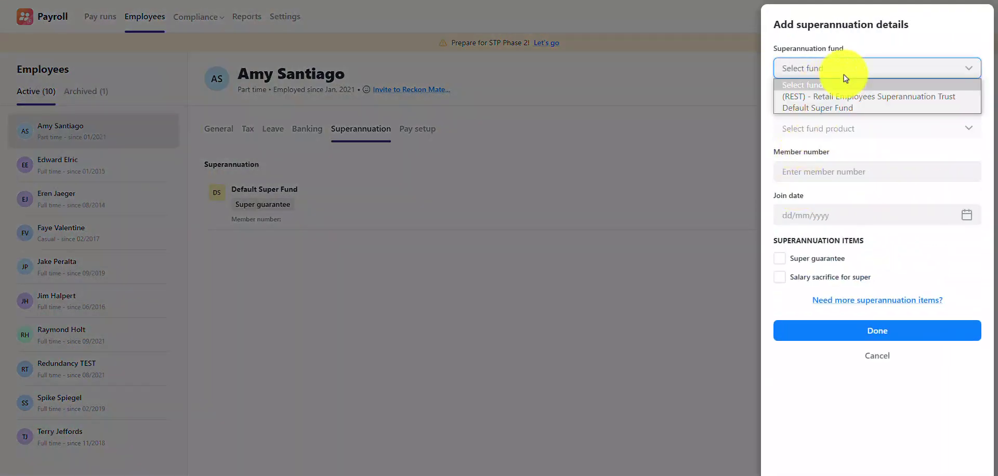
left_click(884, 98)
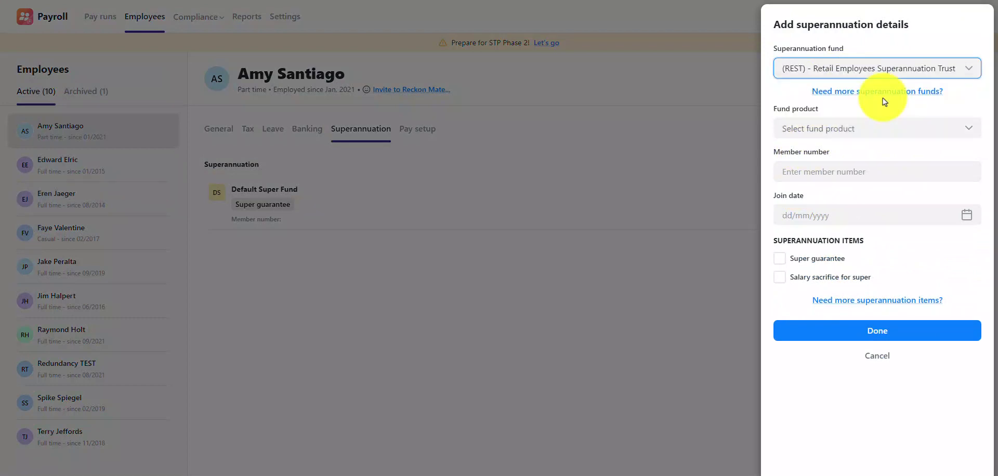
left_click(861, 134)
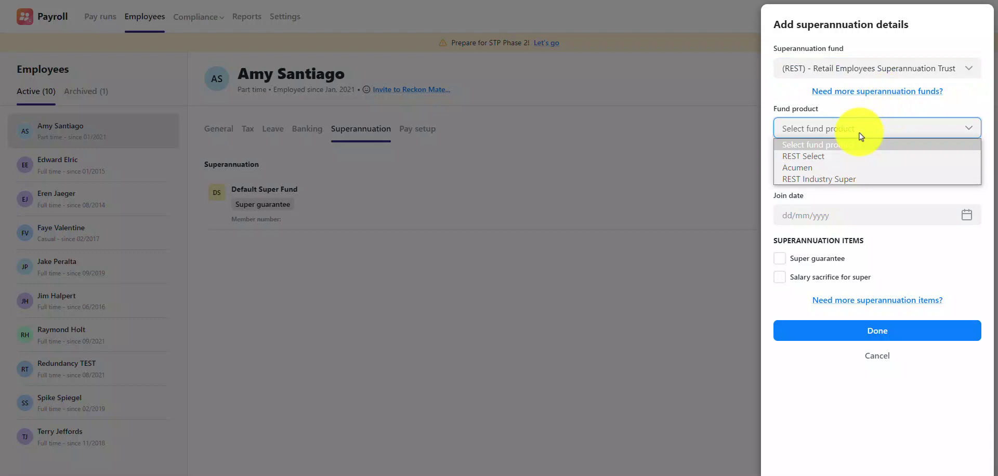
left_click(865, 178)
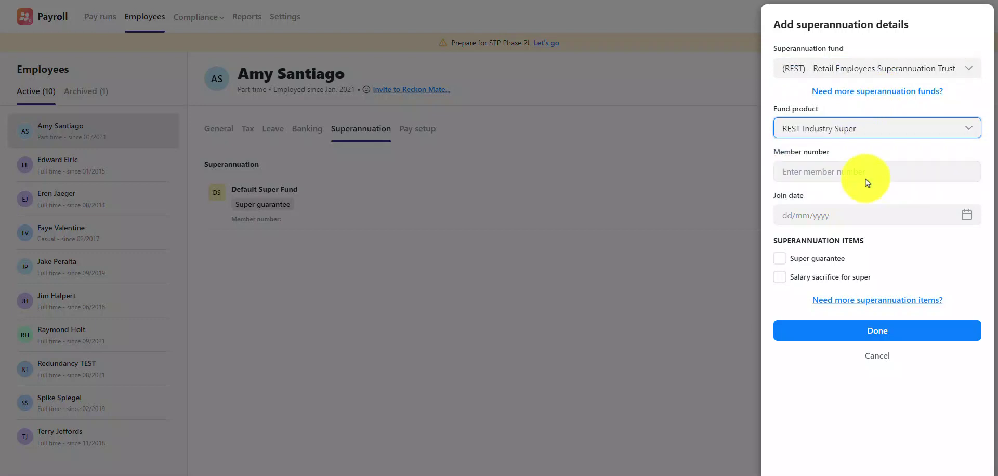
left_click(851, 172)
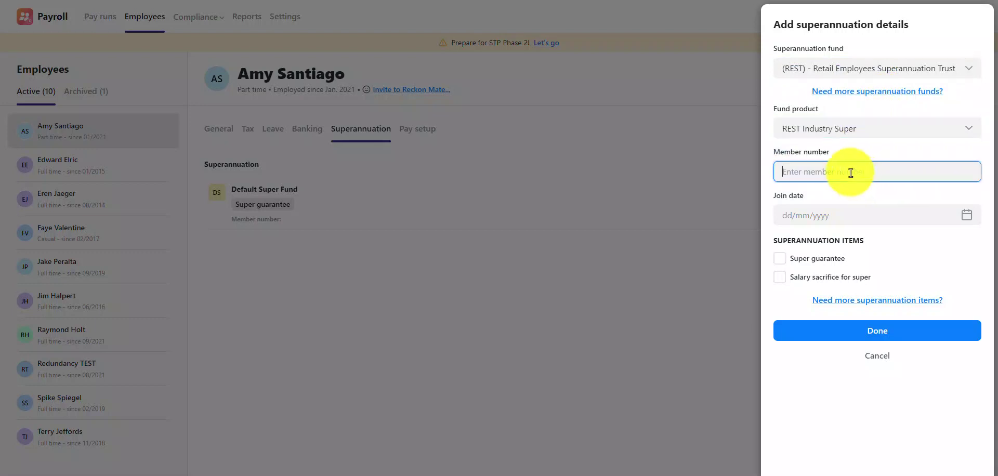
type("123456")
Set the REST join date to 01/11/2022, covering super guarantee and salary sacrifice, and save.
left_click(850, 215)
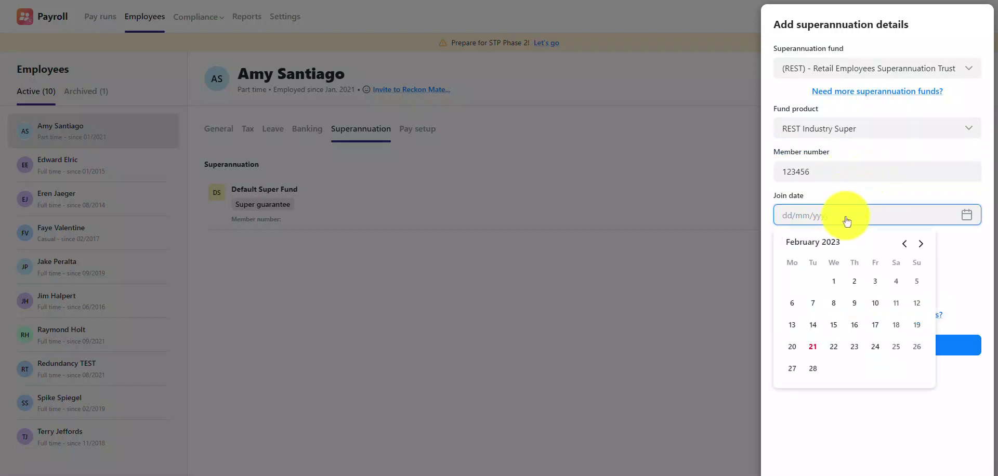
left_click(905, 249)
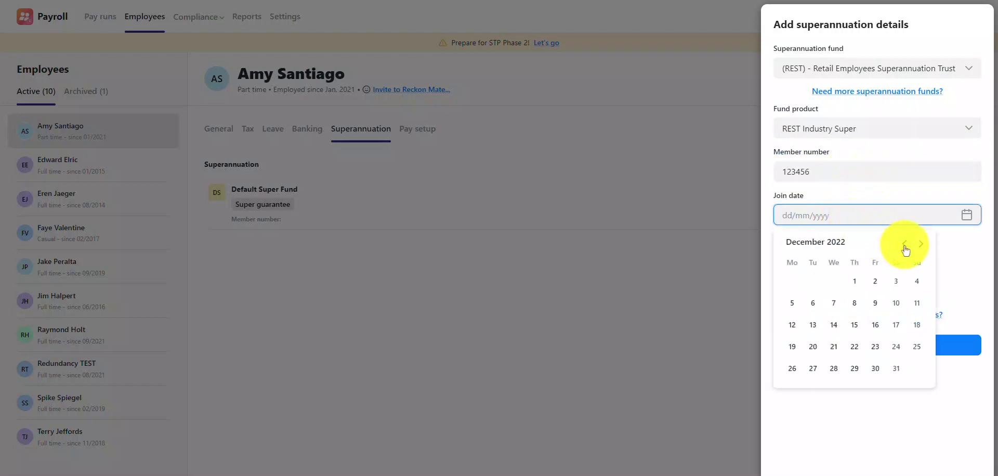
left_click(905, 249)
left_click(813, 281)
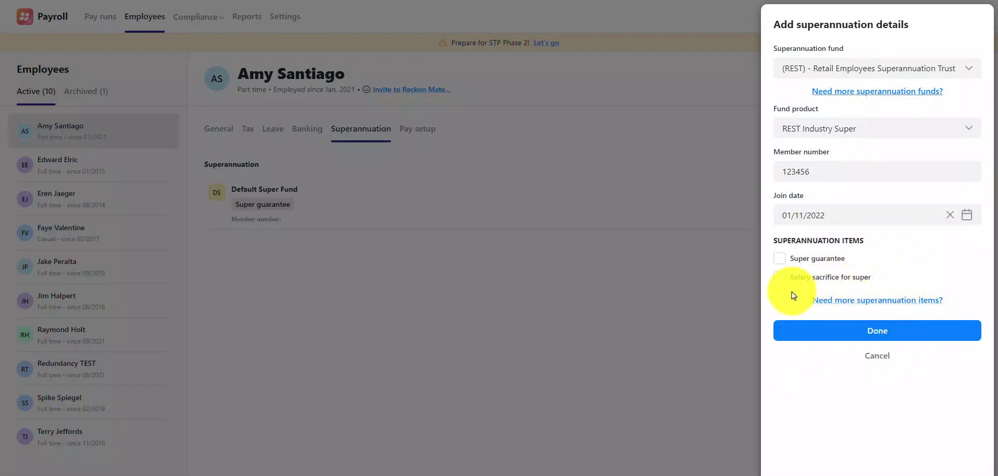
left_click(780, 258)
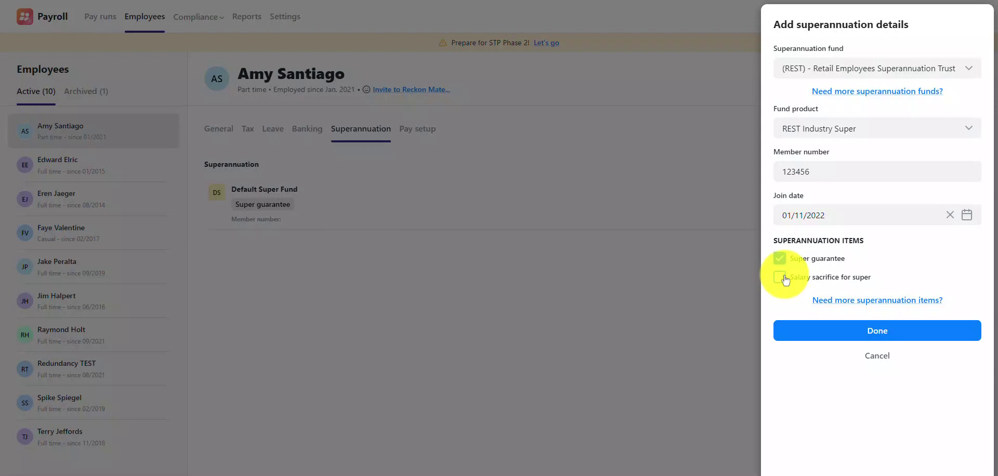
left_click(781, 278)
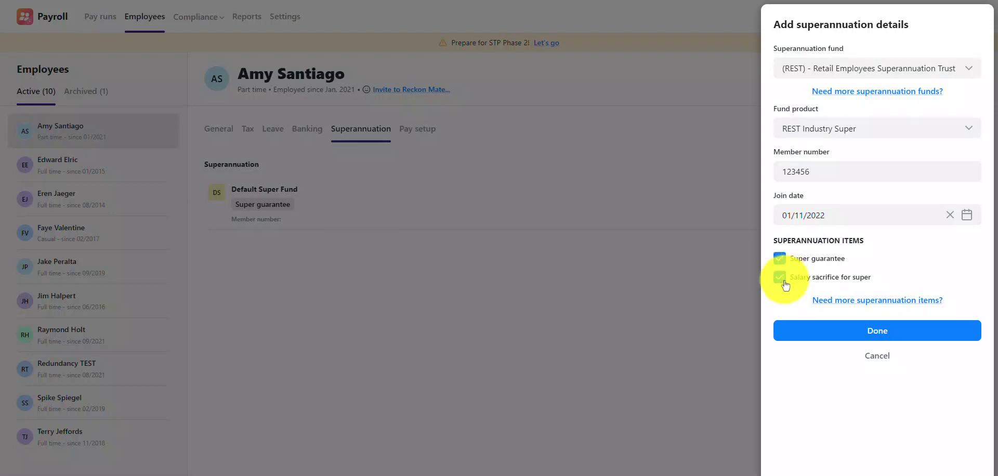
left_click(844, 333)
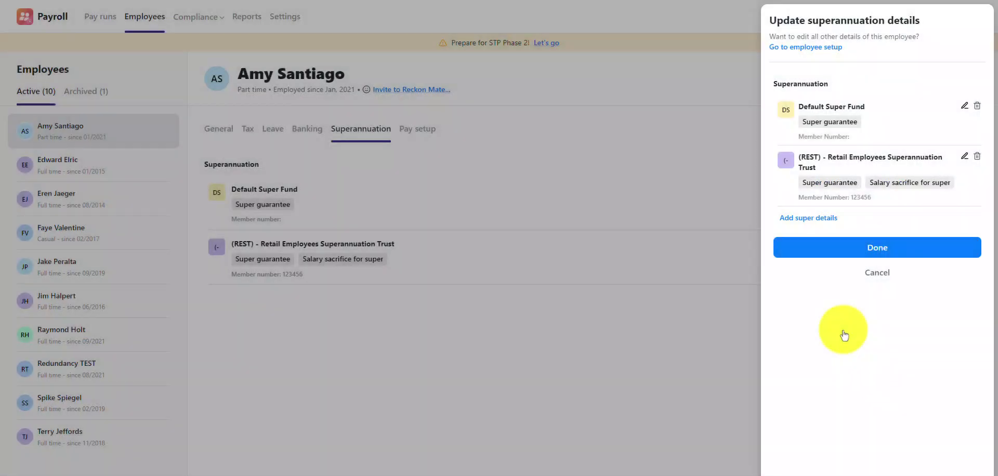
Delete Default Super Fund from the employee's superannuation, leaving only REST, and save.
left_click(834, 252)
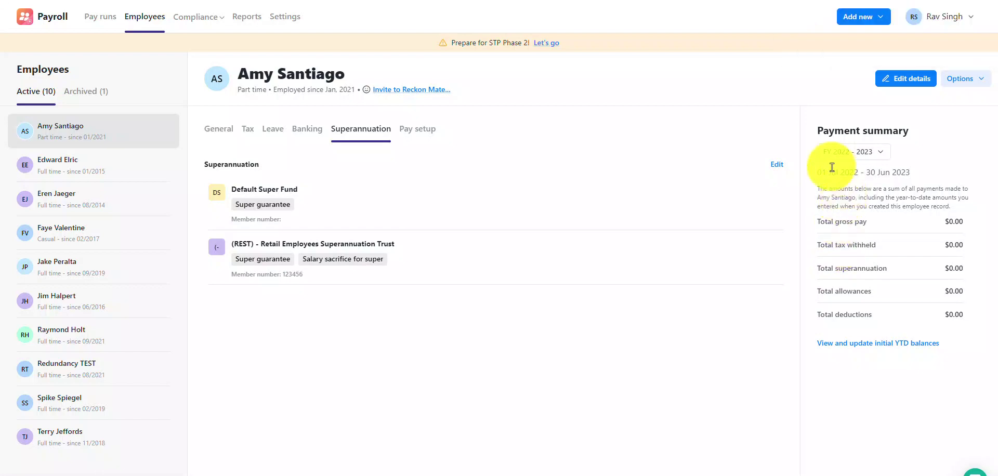
left_click(775, 167)
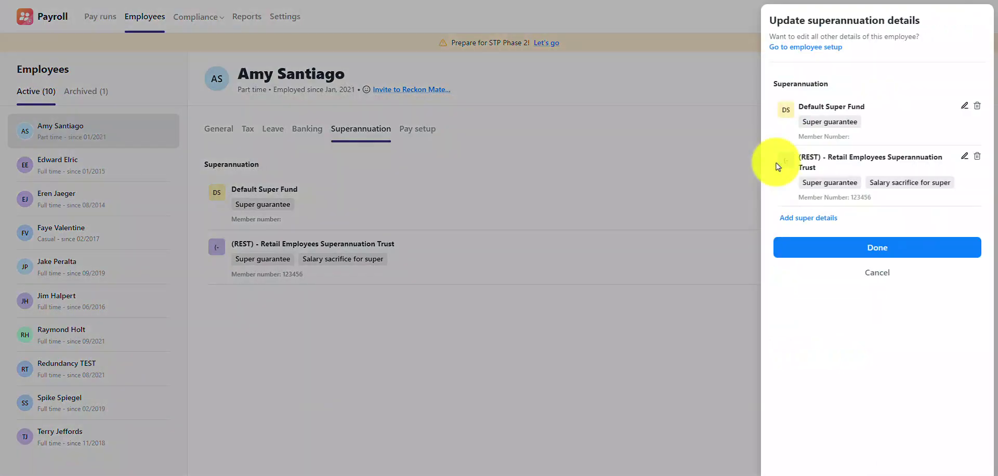
left_click(977, 106)
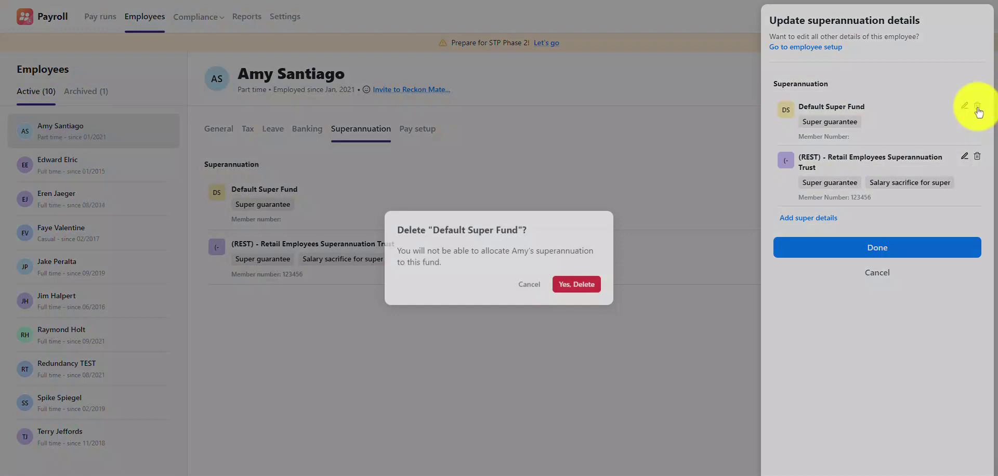
left_click(580, 278)
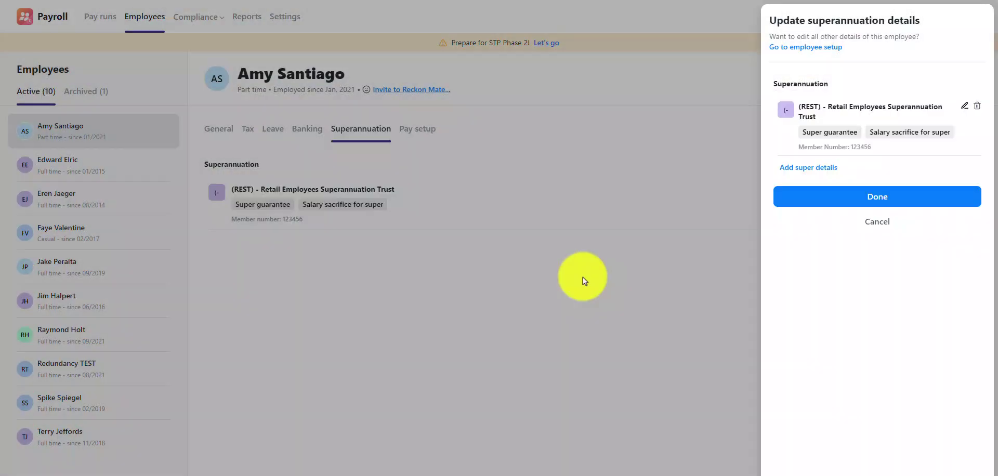
left_click(853, 201)
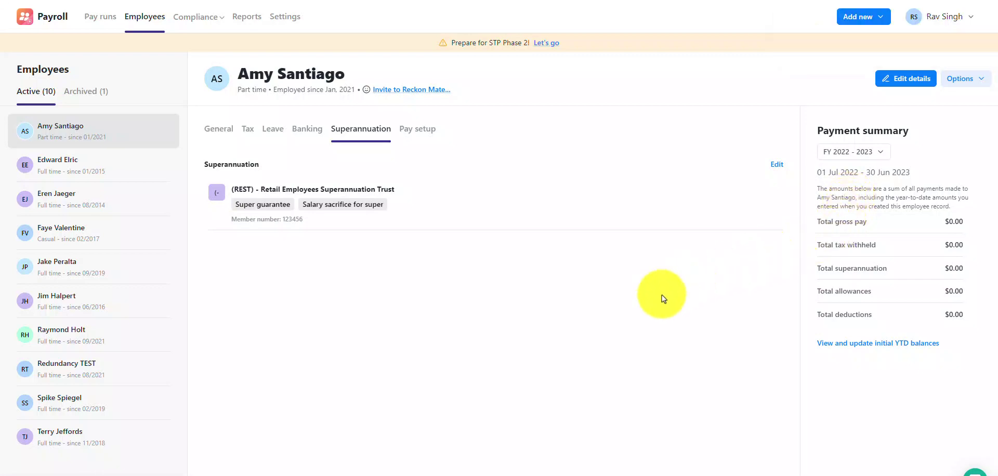
Add AMP Superannuation Savings Trust with the AMP Retirement Savings Account product.
left_click(777, 165)
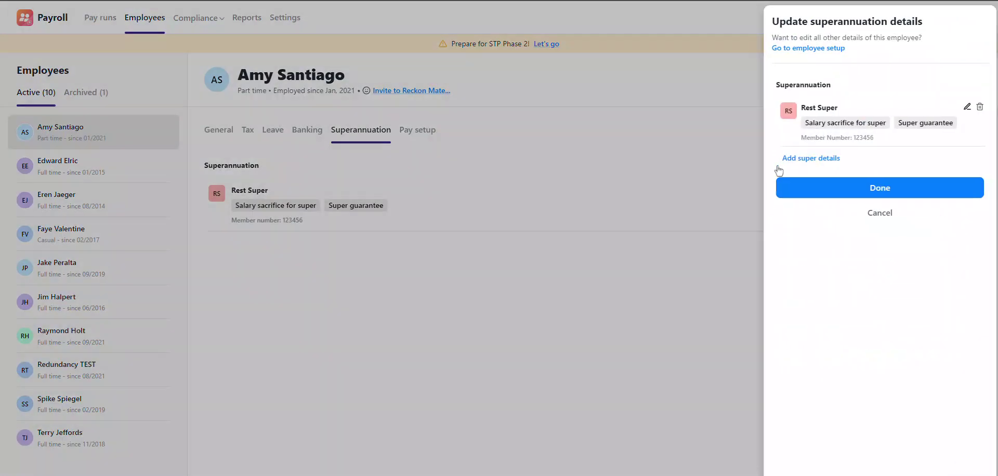
left_click(833, 159)
left_click(861, 72)
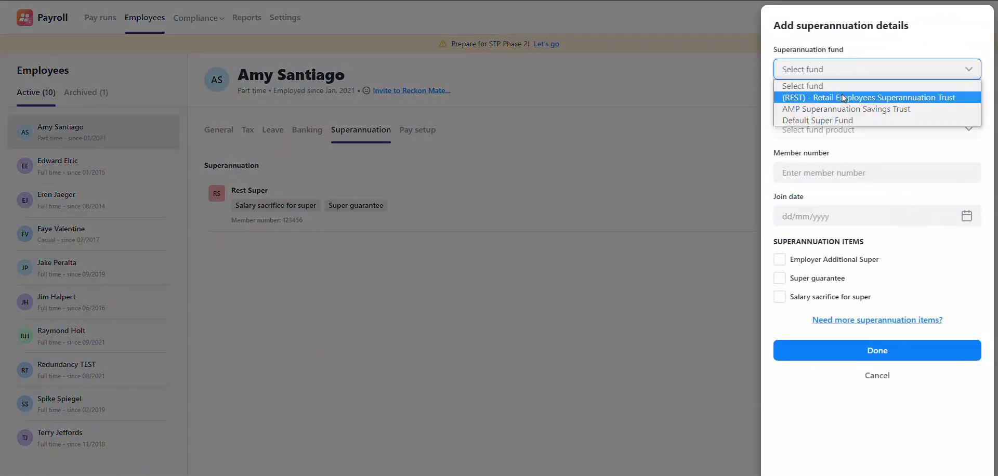
left_click(838, 107)
left_click(838, 128)
left_click(843, 169)
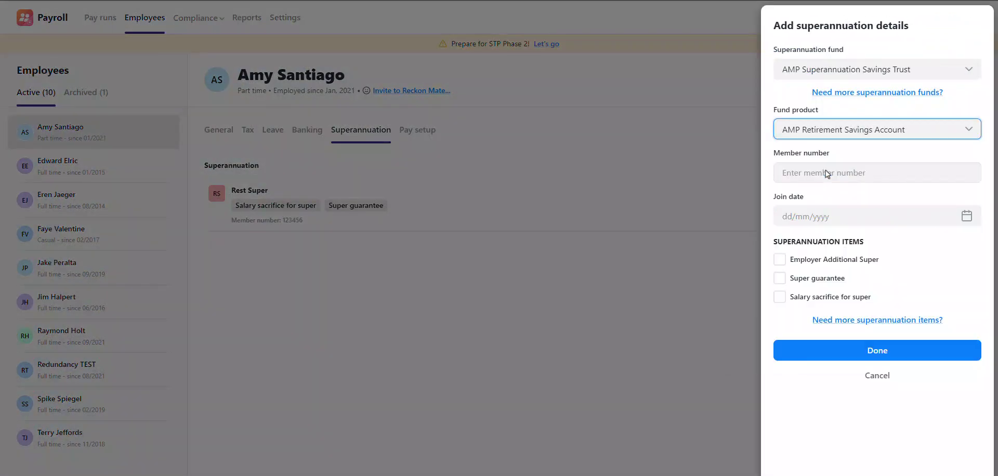
Give the AMP fund the member number, a 01/12/2022 join date and Employer Additional Super, then save.
left_click(814, 174)
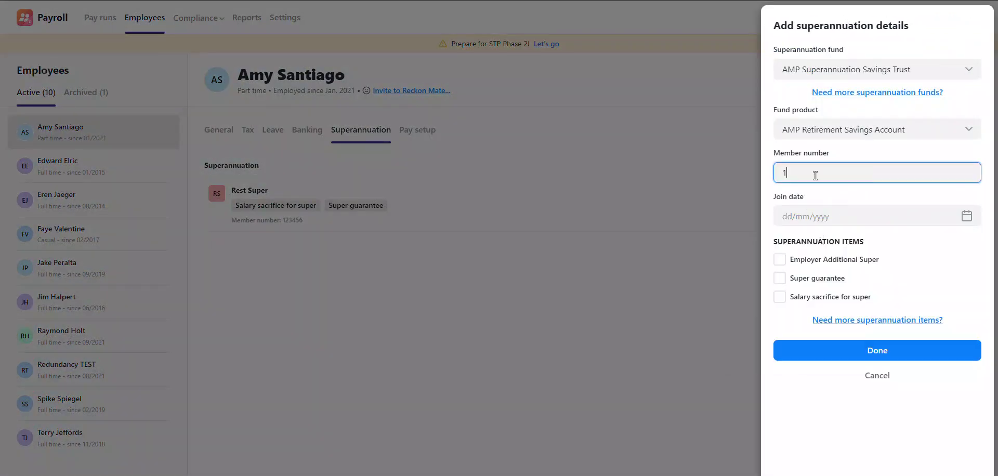
type("1234567")
left_click(802, 217)
left_click(905, 244)
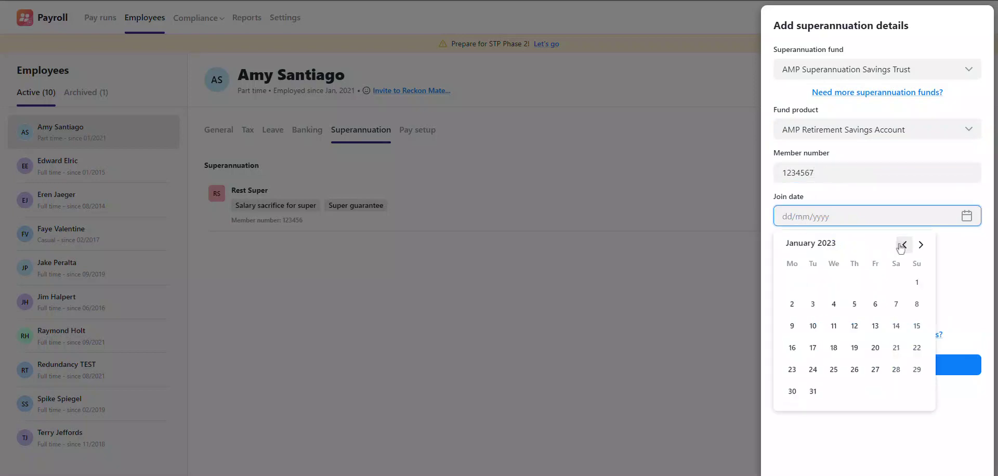
left_click(779, 259)
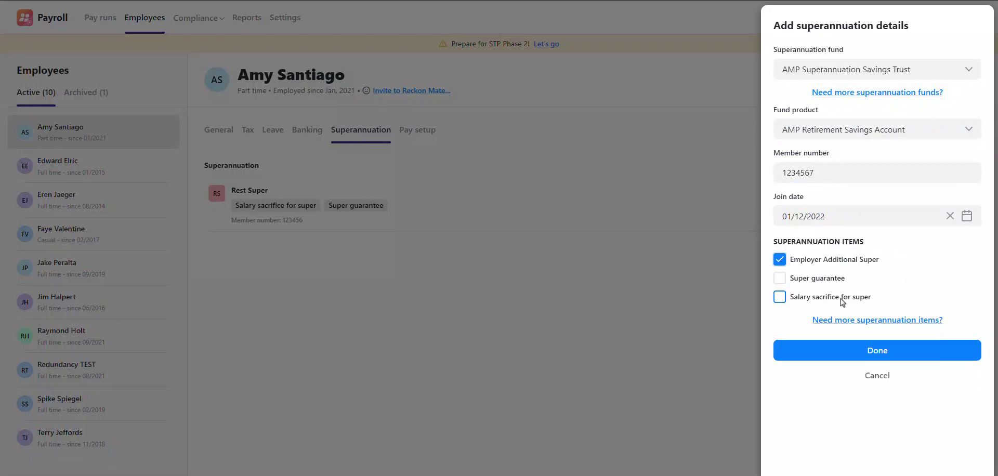
left_click(887, 352)
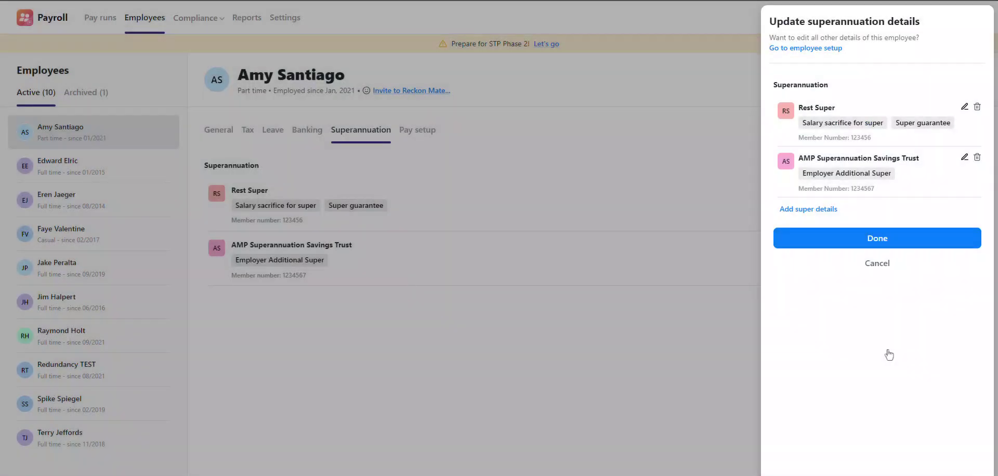
left_click(876, 246)
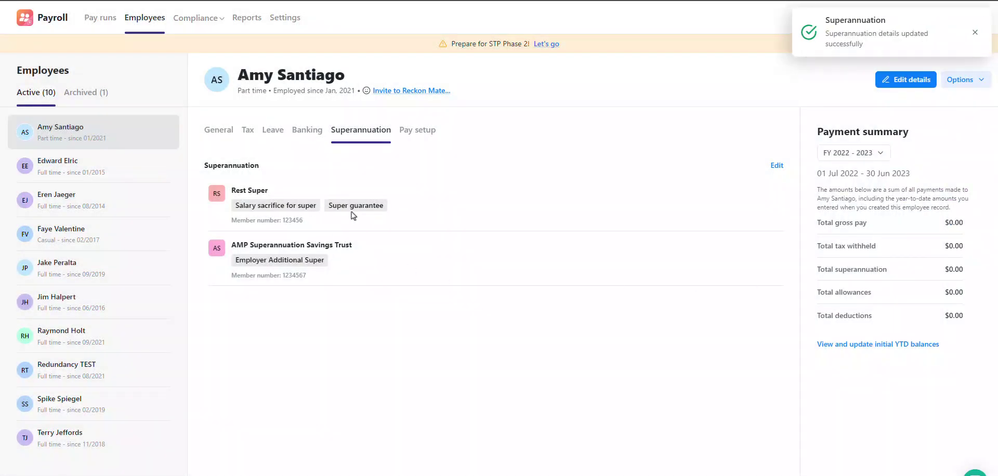